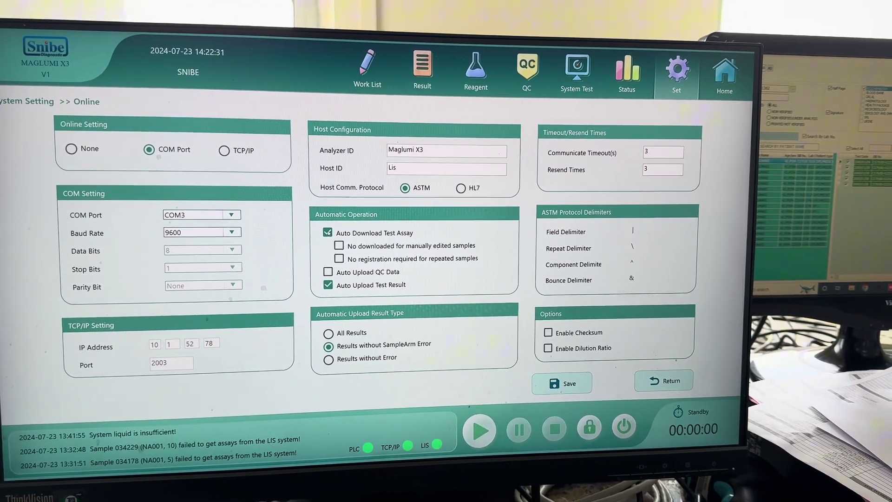
Enable Auto Upload Test Result and save the COM3, 9600 baud ASTM online settings
click(332, 283)
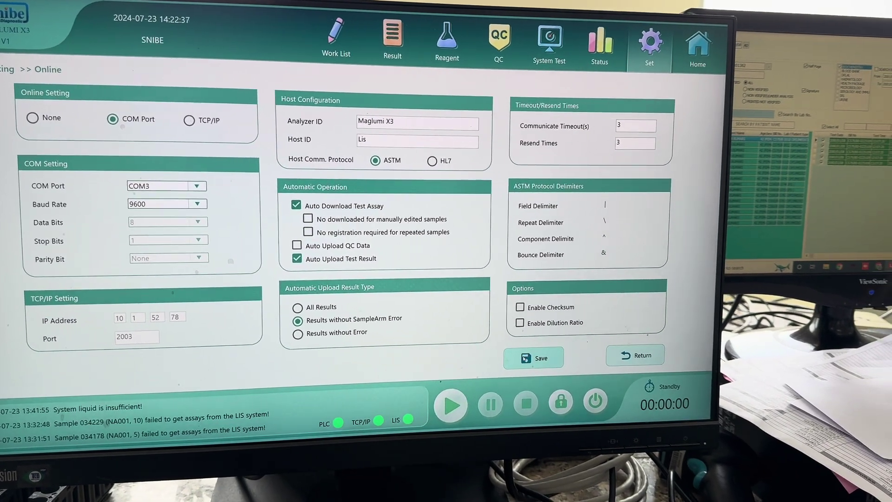
click(529, 358)
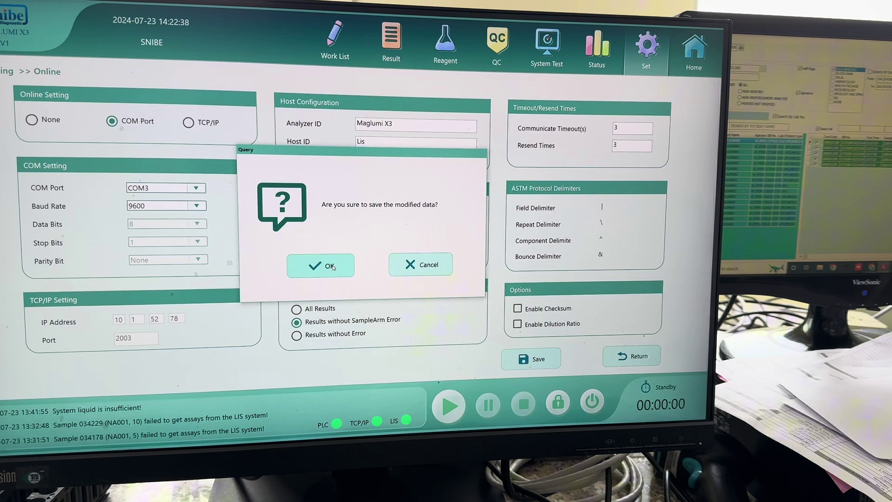
click(319, 262)
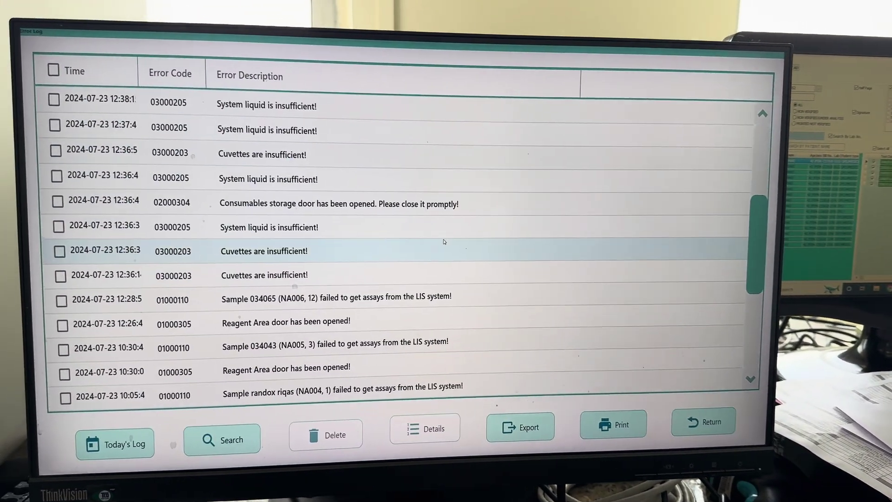
scroll(443, 242, down, 5)
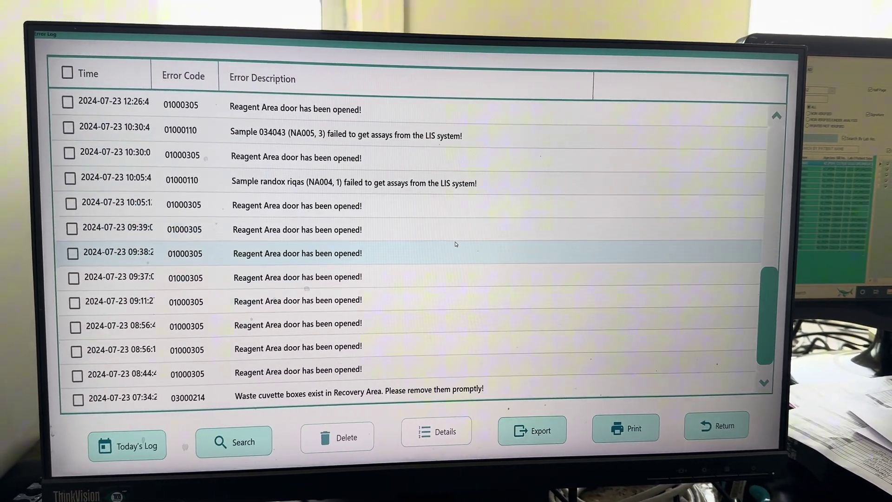
scroll(463, 245, up, 5)
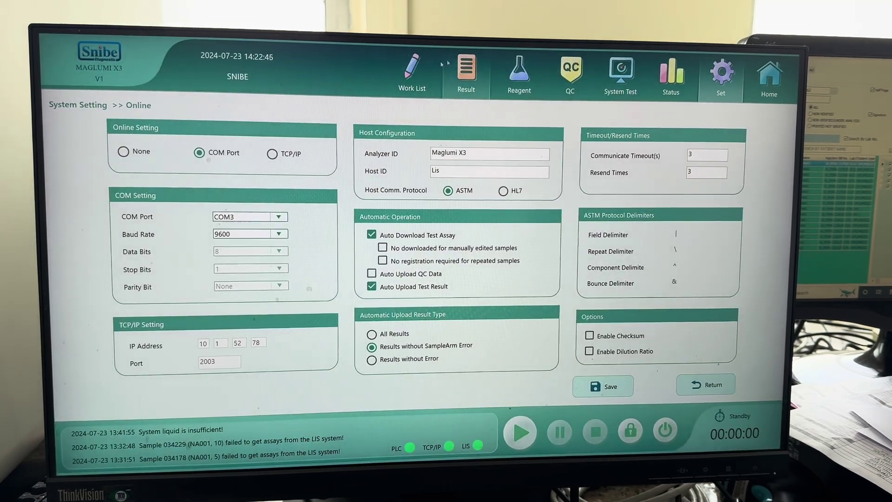
Go from the error log through the Work List to sample 034065's 25-OH VD II result
click(415, 73)
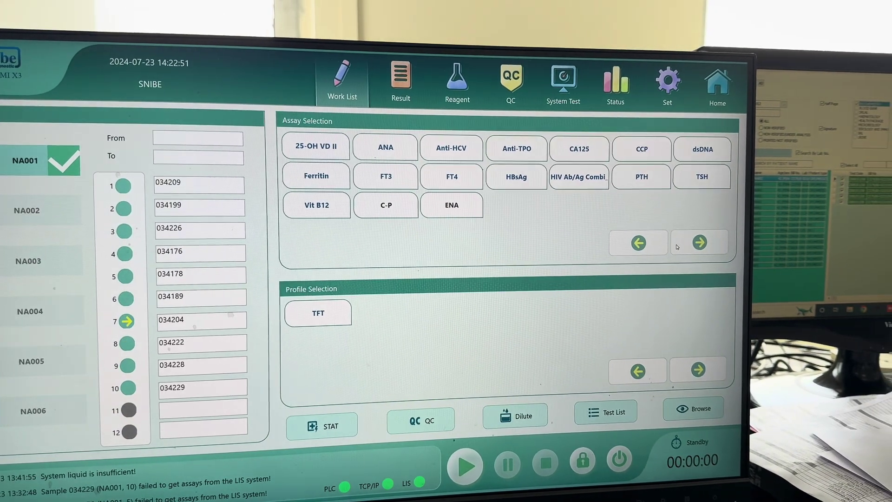
click(485, 190)
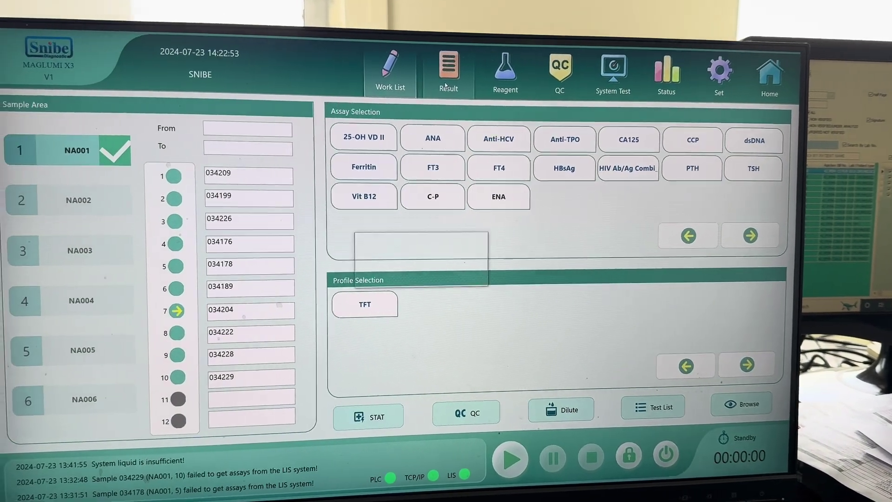
click(410, 76)
Tick sample 034065's 25-OH VD II result and send All results via LIS Online
click(23, 139)
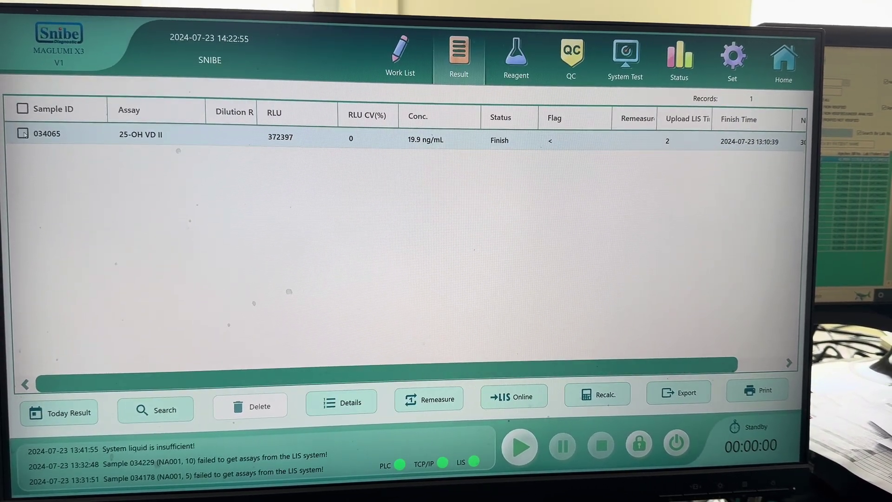
click(509, 394)
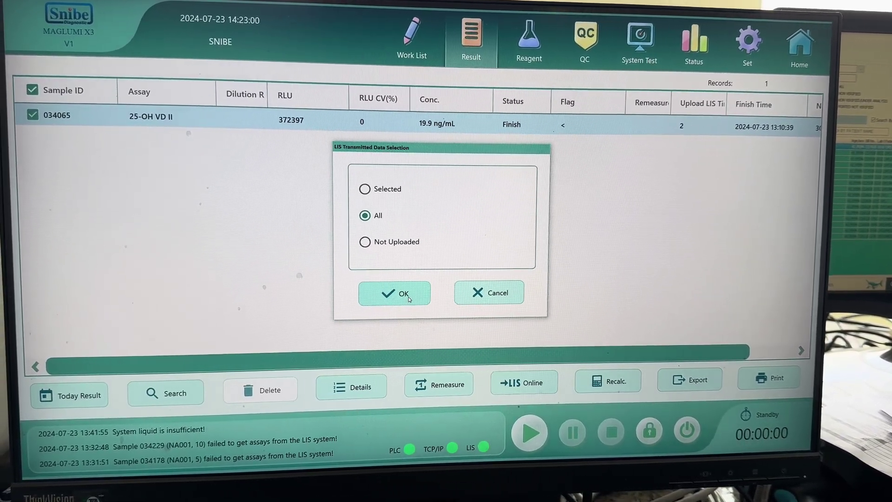
click(408, 300)
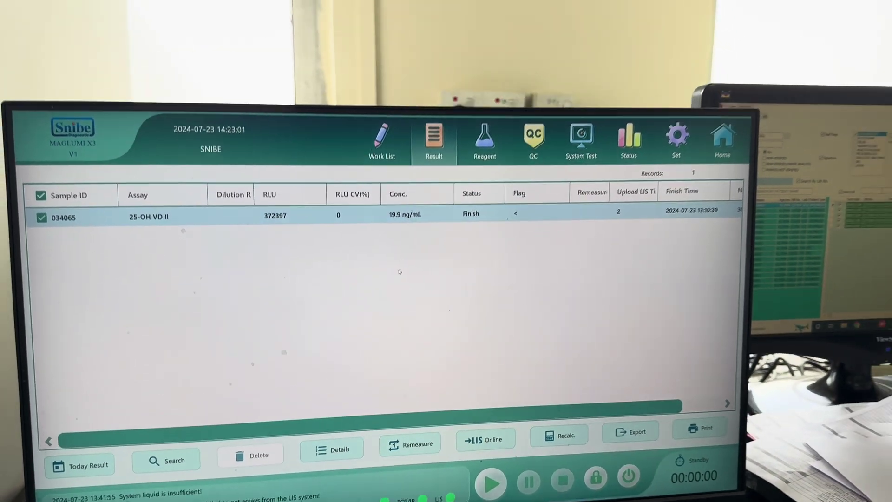